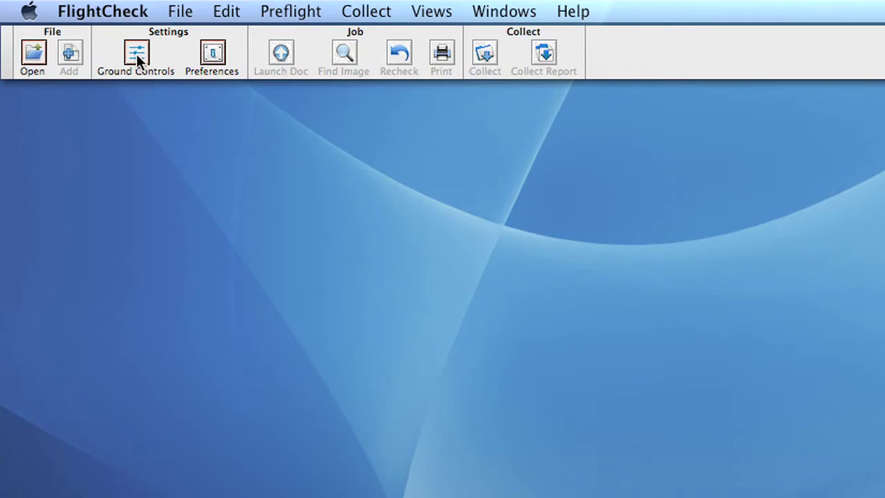
Step: Load the US > PDF preflight mode and show its color checks in Ground Controls
left_click(137, 55)
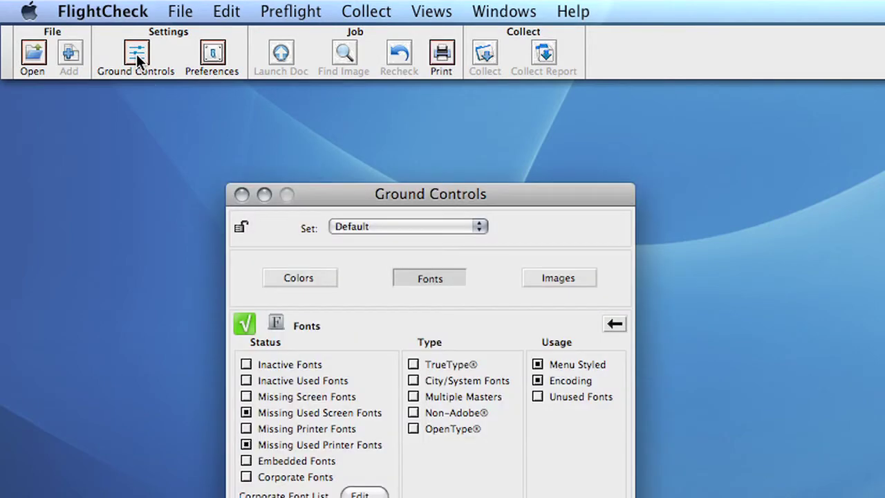
left_click(298, 277)
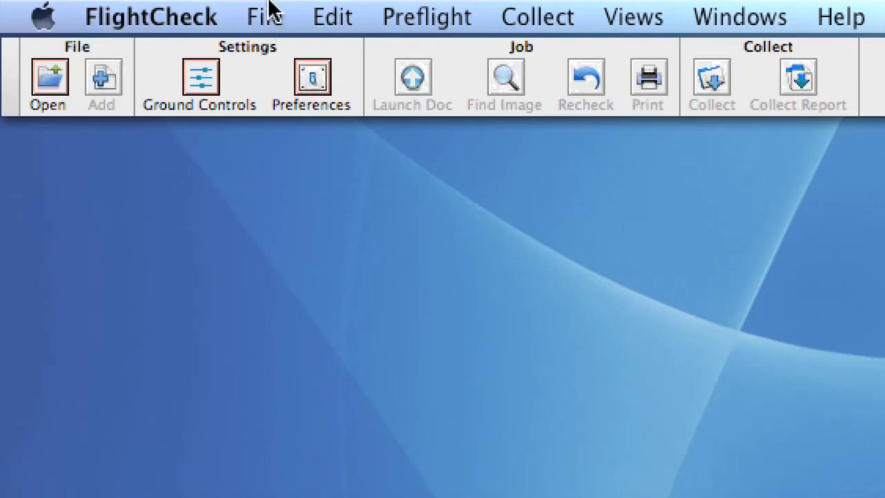
left_click(272, 8)
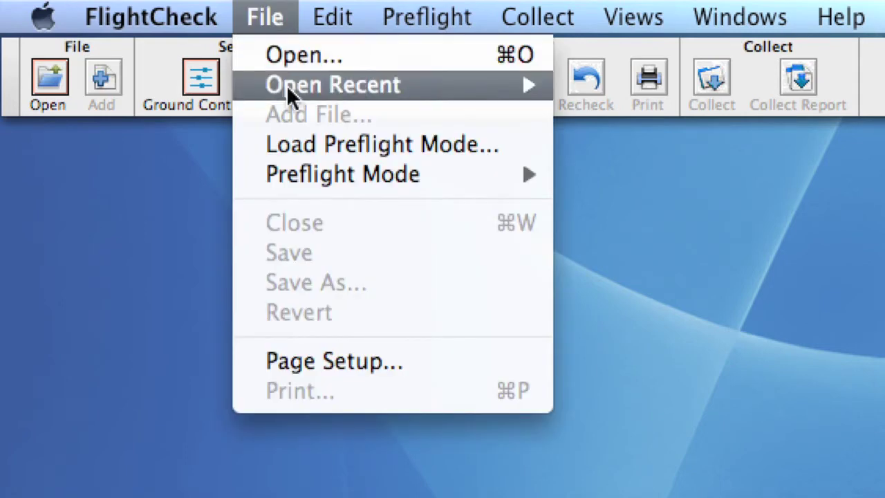
mouse_move(315, 181)
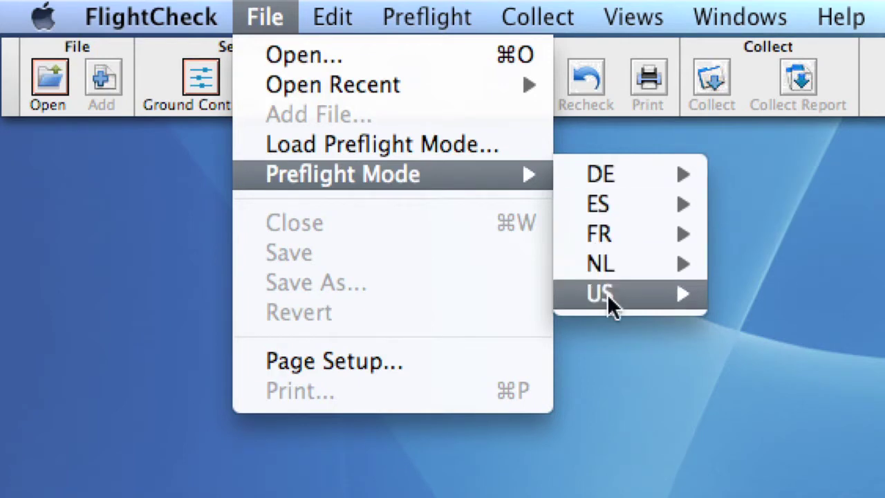
mouse_move(609, 298)
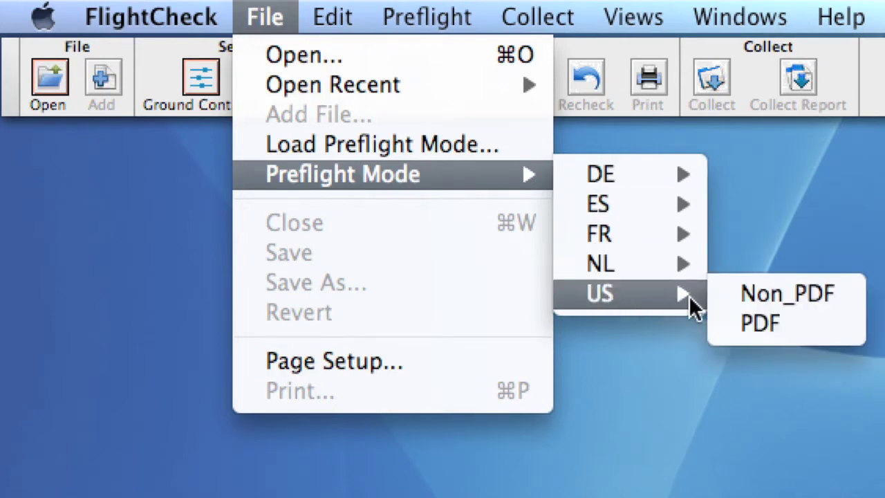
left_click(753, 323)
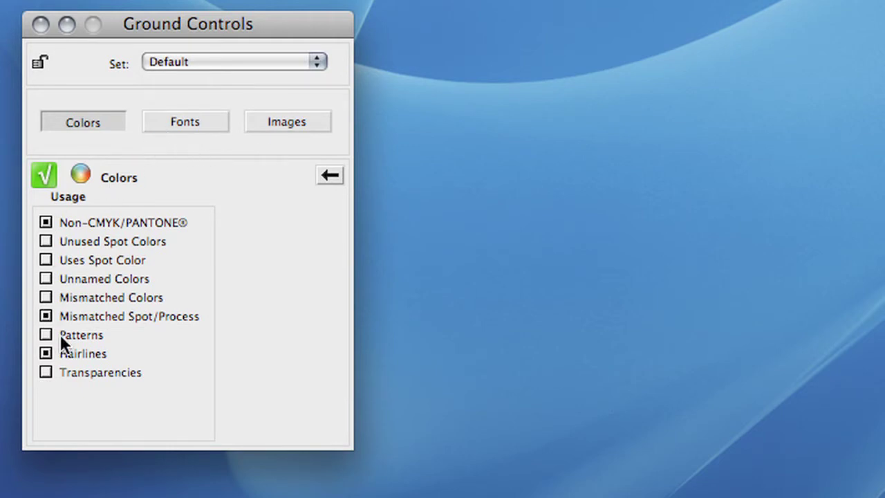
Step: Review the font checks, then show the image checks with their 300–400 dpi resolution limits
left_click(183, 128)
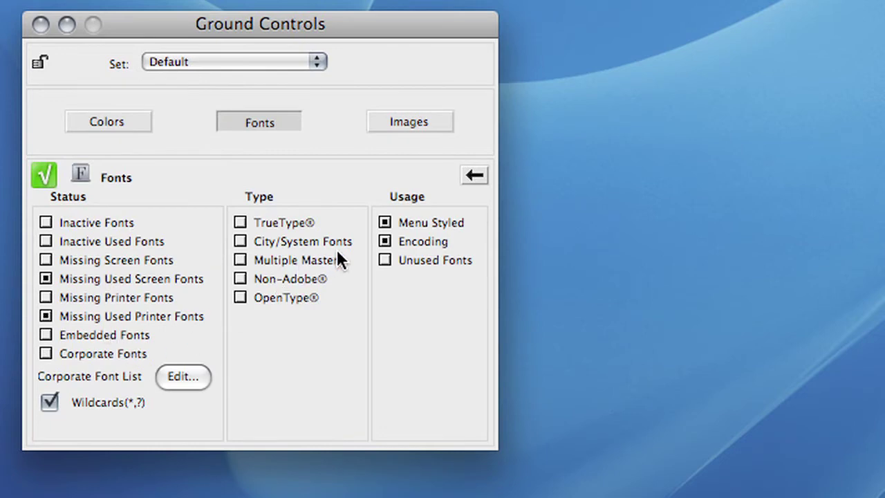
left_click(414, 125)
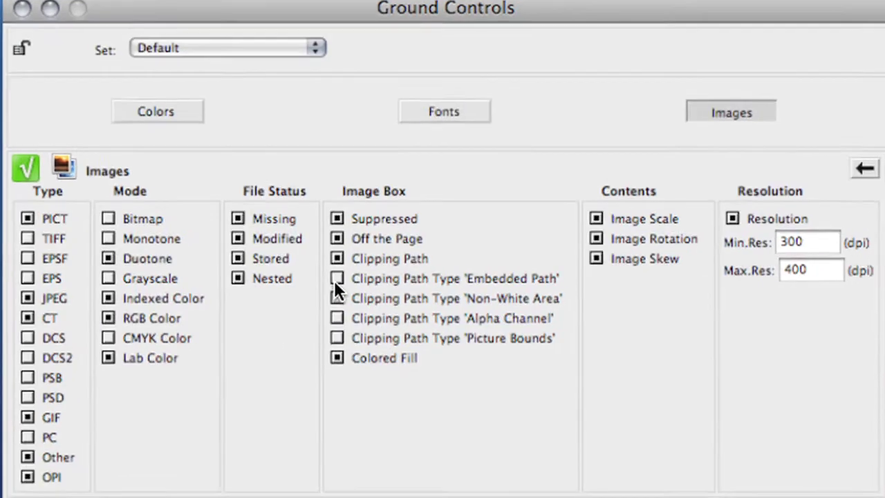
mouse_move(334, 281)
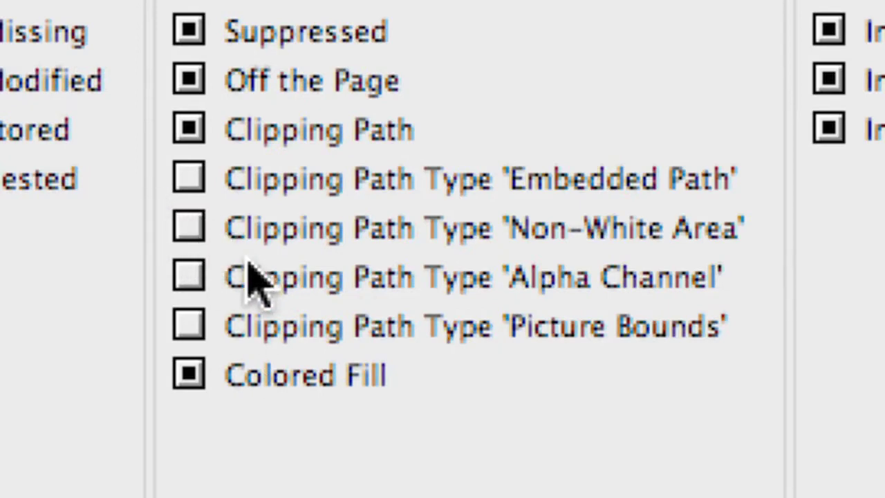
left_click(190, 228)
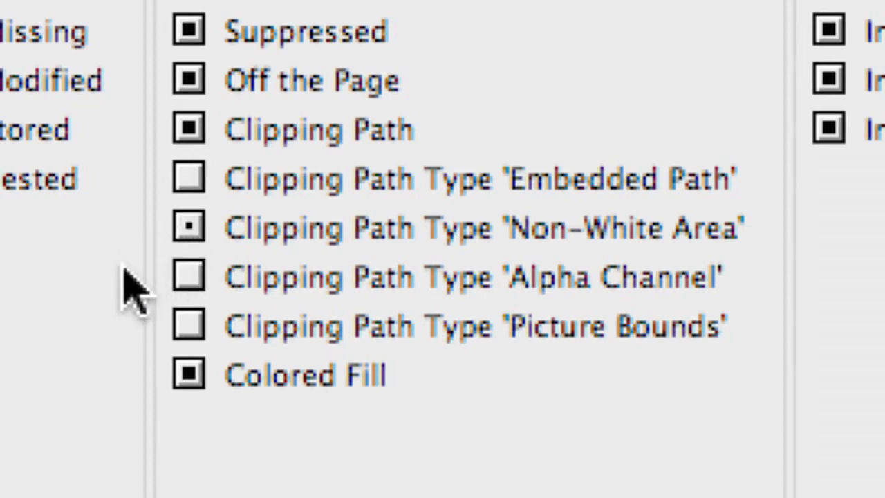
left_click(190, 228)
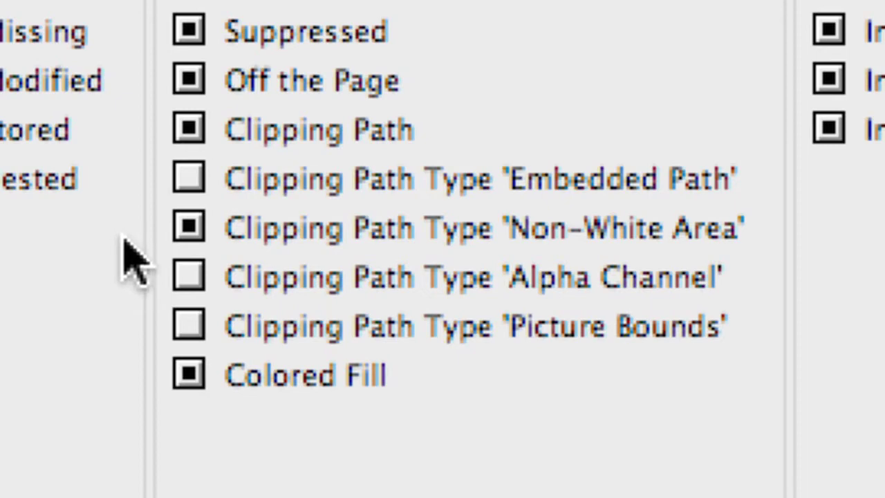
left_click(191, 227)
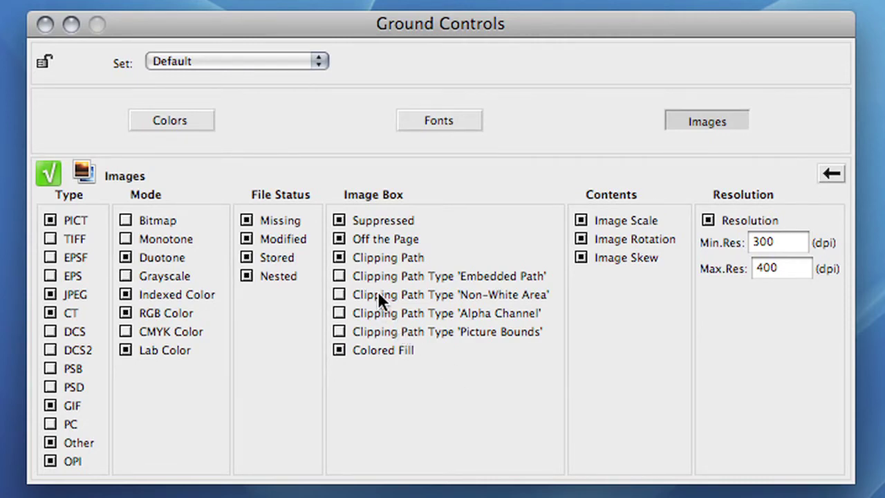
mouse_move(378, 291)
left_click(229, 62)
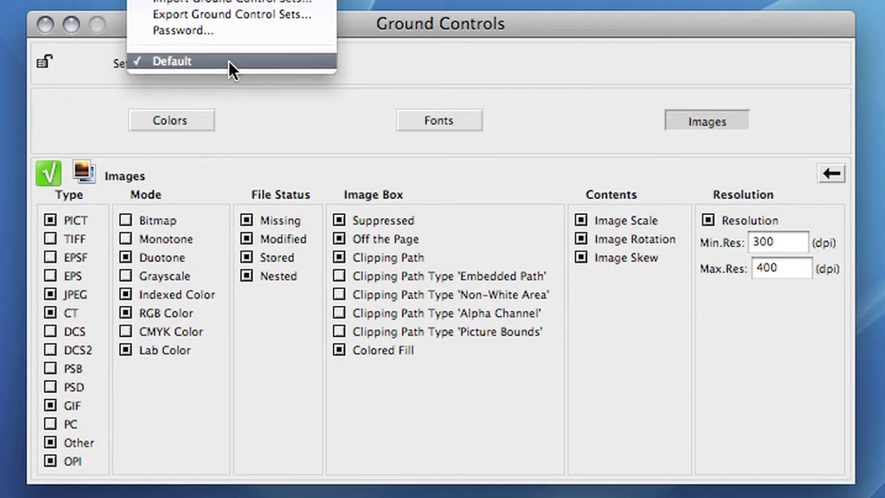
left_click(228, 60)
left_click(185, 60)
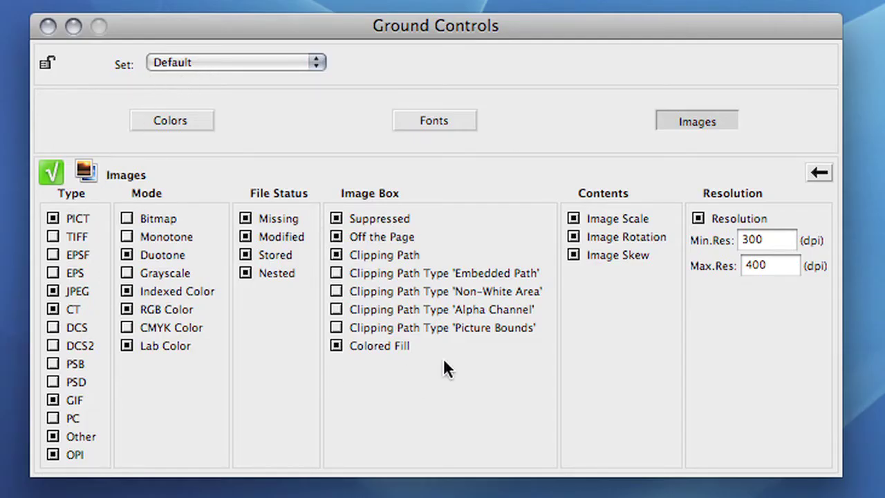
Step: Revisit the font checks and then the color checks in Ground Controls
left_click(462, 124)
left_click(112, 122)
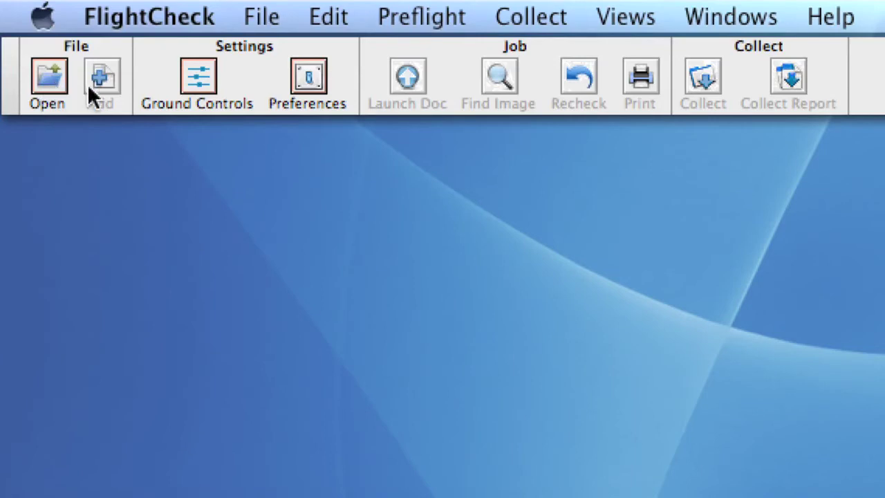
Step: Open opmaak.indd from the Markzware folder so it is preflighted
left_click(264, 15)
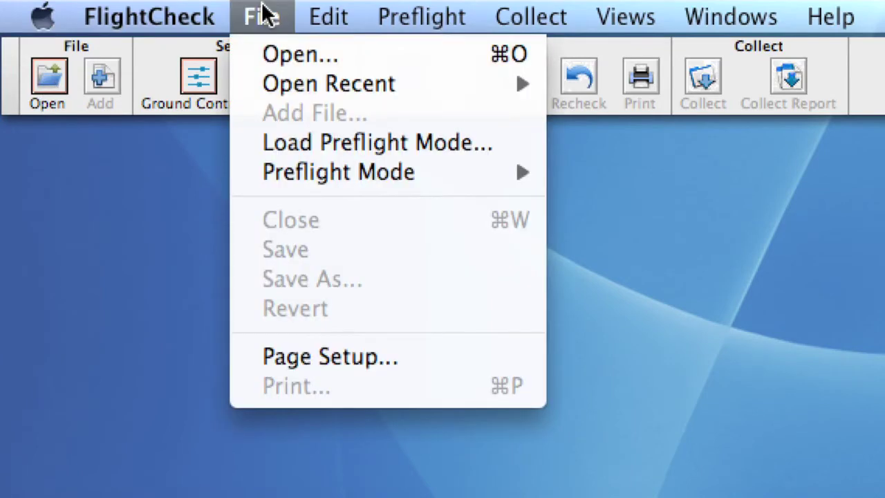
left_click(274, 59)
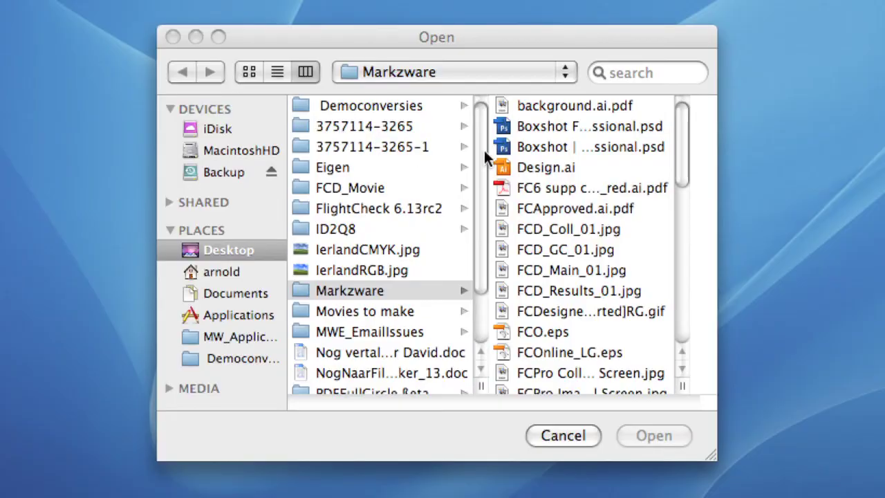
left_click(405, 291)
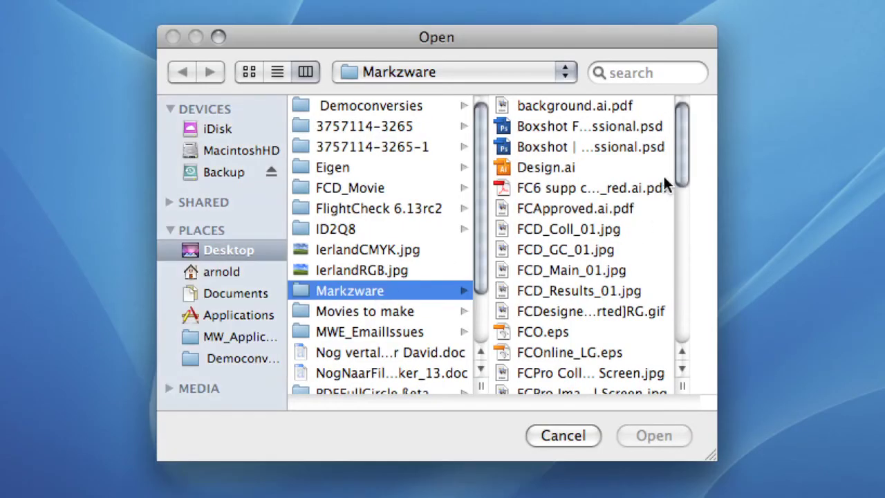
left_click_drag(682, 155, 680, 330)
left_click(618, 347)
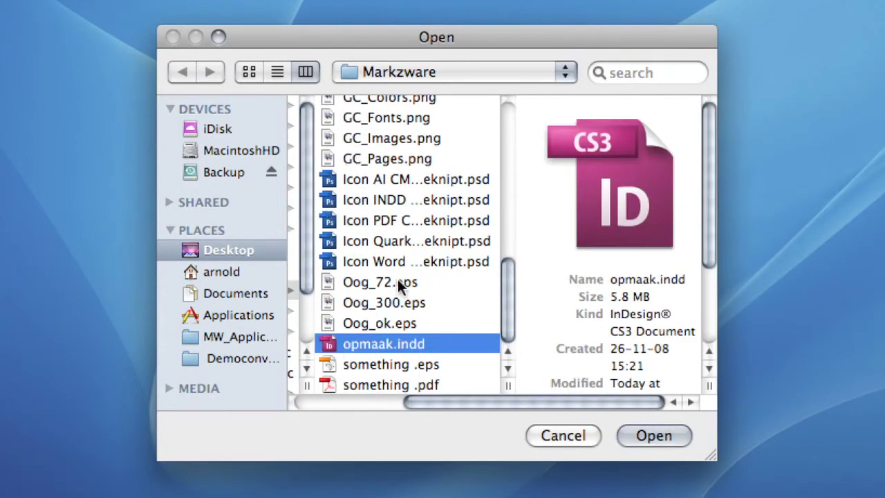
left_click(641, 434)
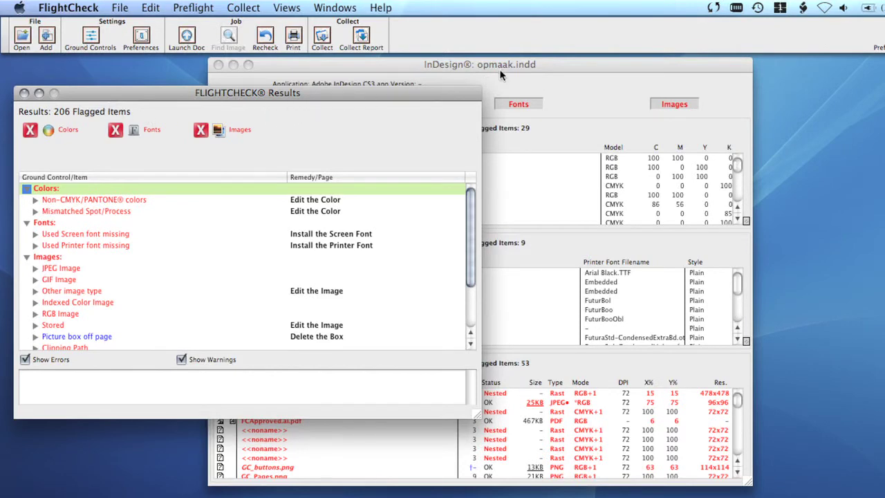
Step: Tuck away the opmaak.indd report, then inspect the missing screen and printer font entries
left_click(530, 63)
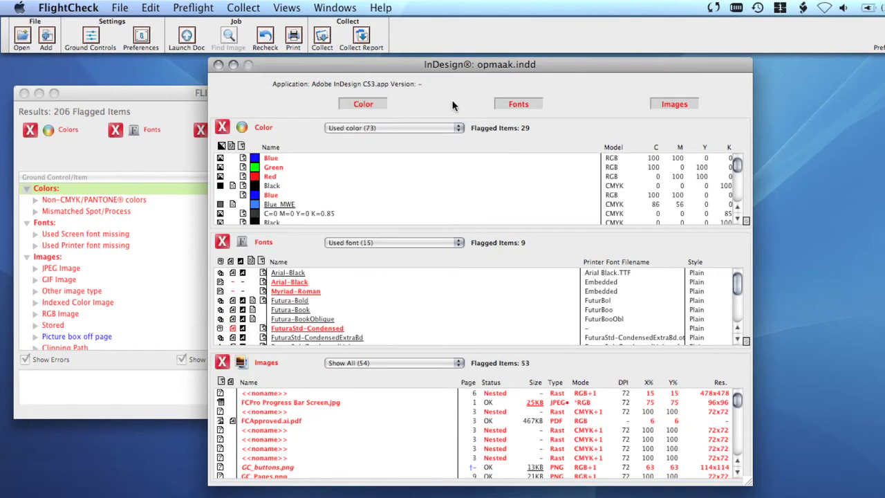
double_click(333, 64)
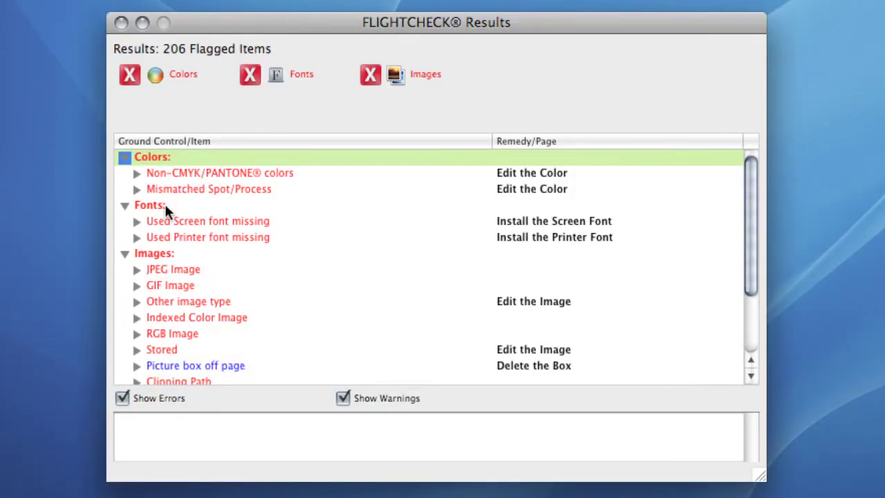
left_click(136, 221)
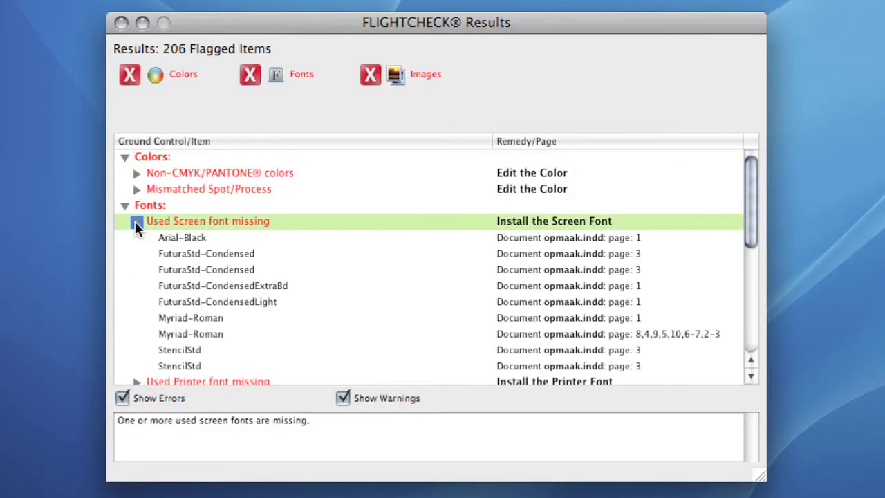
left_click(136, 223)
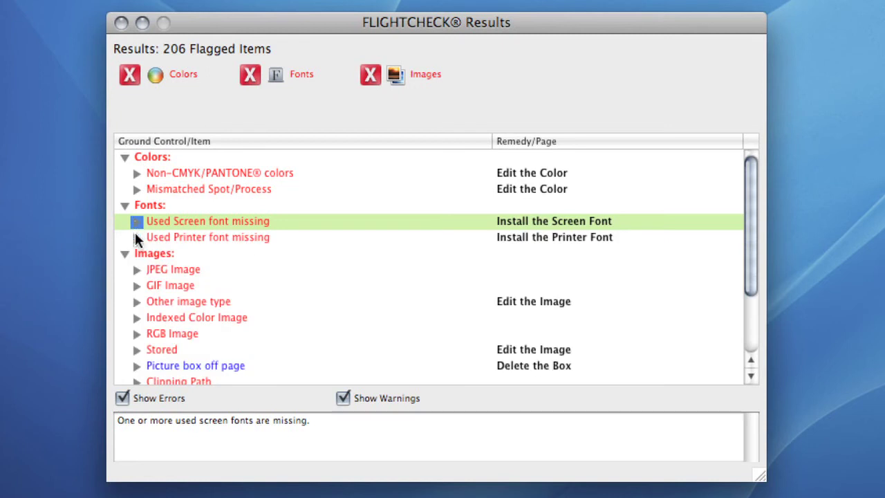
left_click(136, 237)
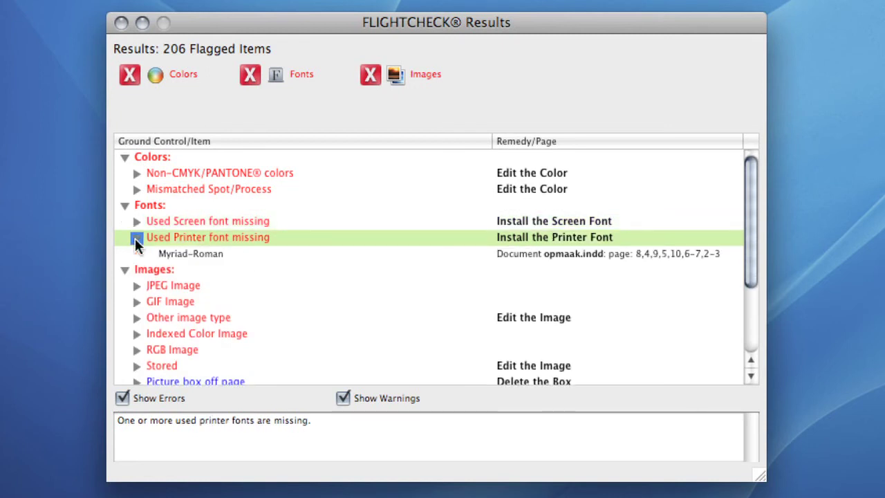
left_click(135, 237)
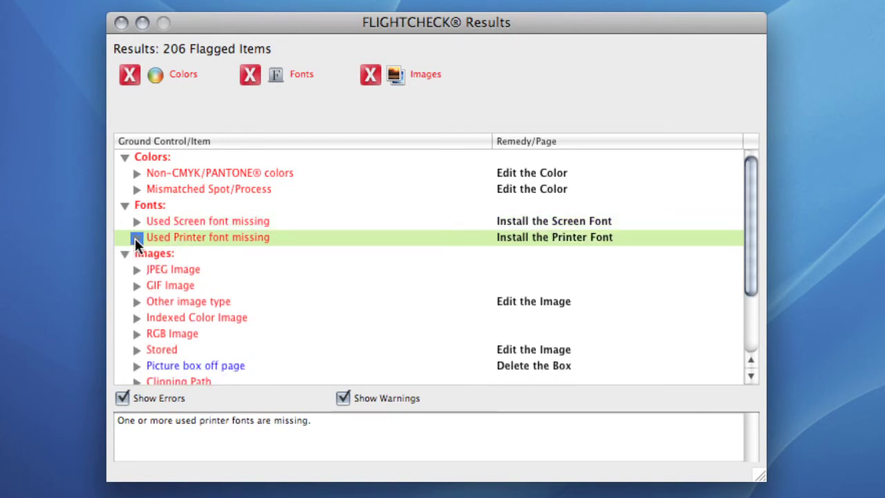
Step: Inspect the RGB Image, Picture box off page and Effective resolution out of range entries
left_click(135, 333)
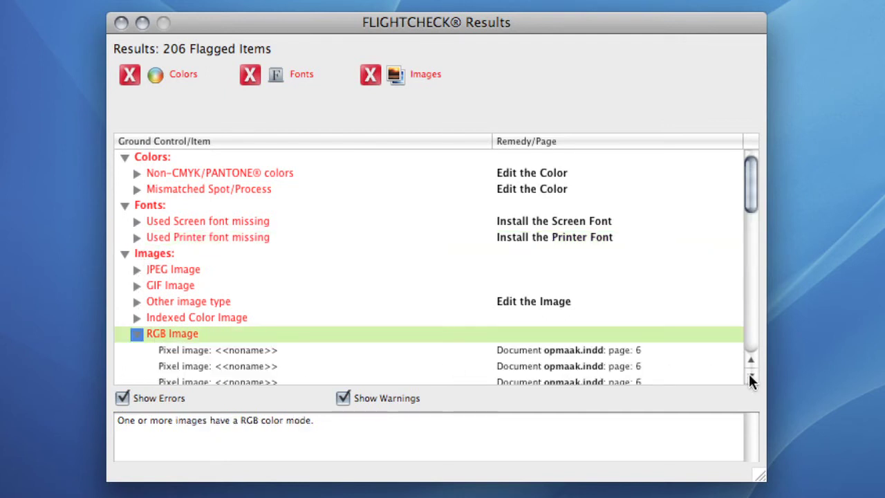
left_click_drag(750, 378, 750, 378)
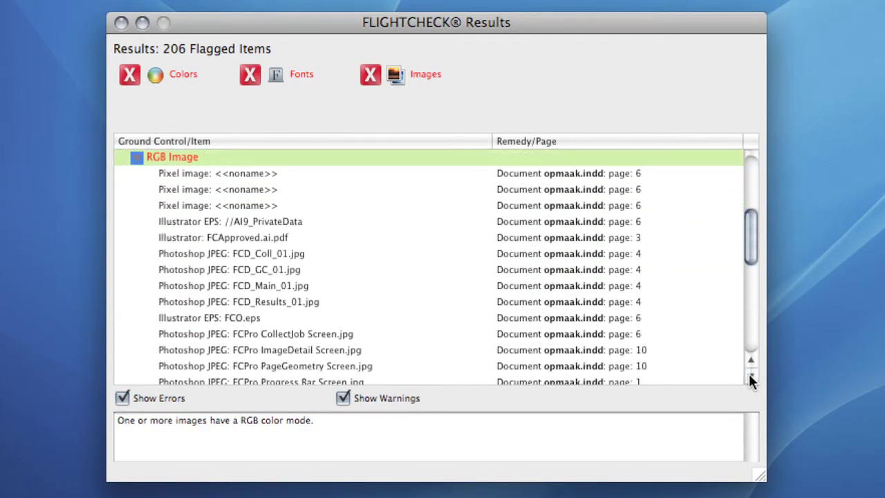
left_click(135, 157)
left_click(136, 190)
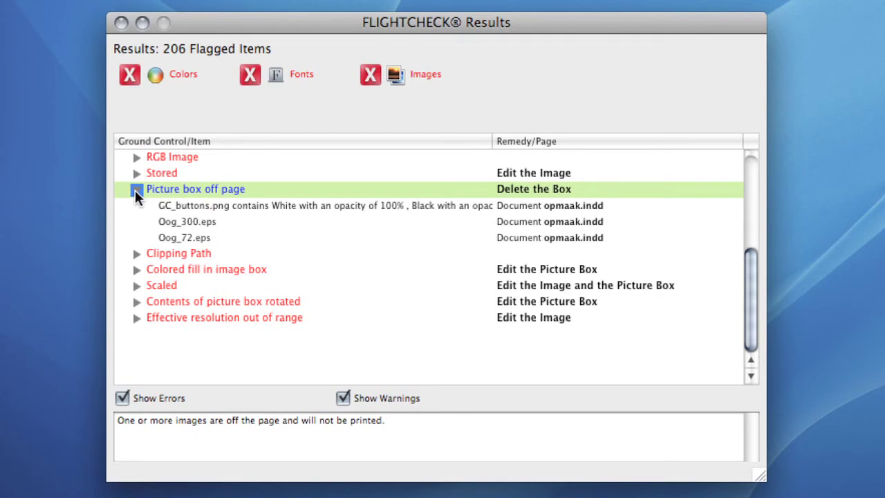
left_click(135, 189)
left_click(136, 271)
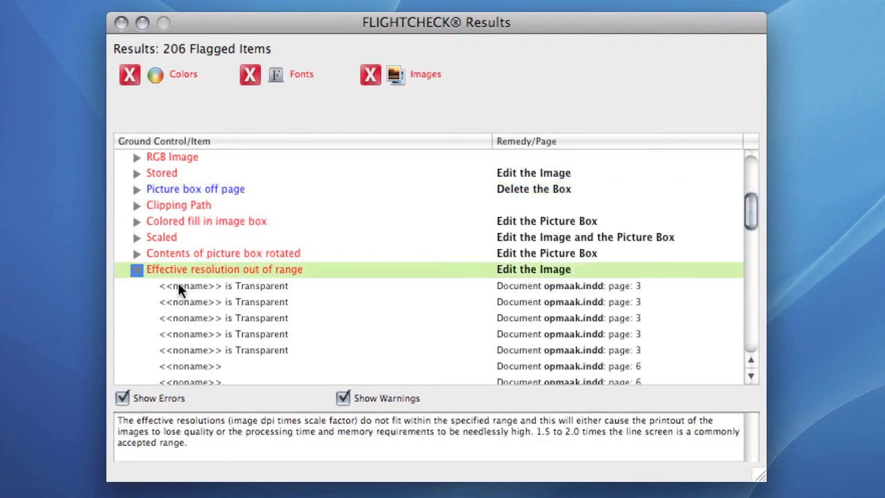
left_click(751, 375)
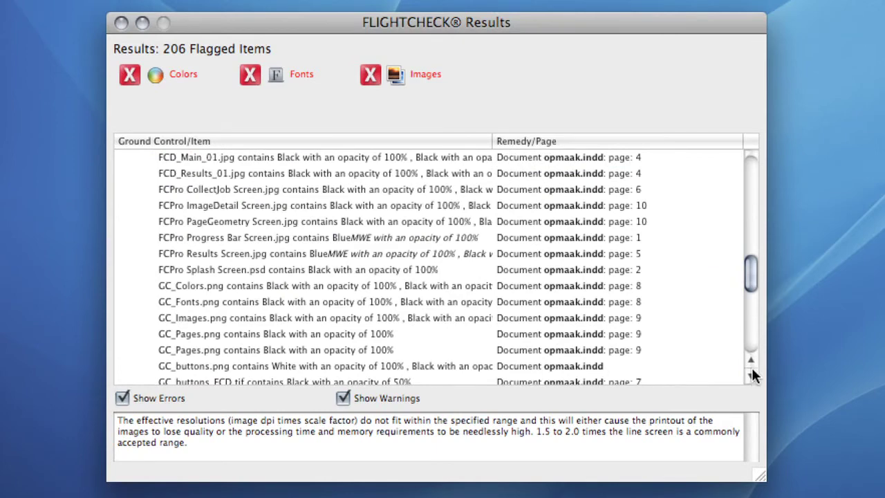
left_click_drag(751, 274, 754, 195)
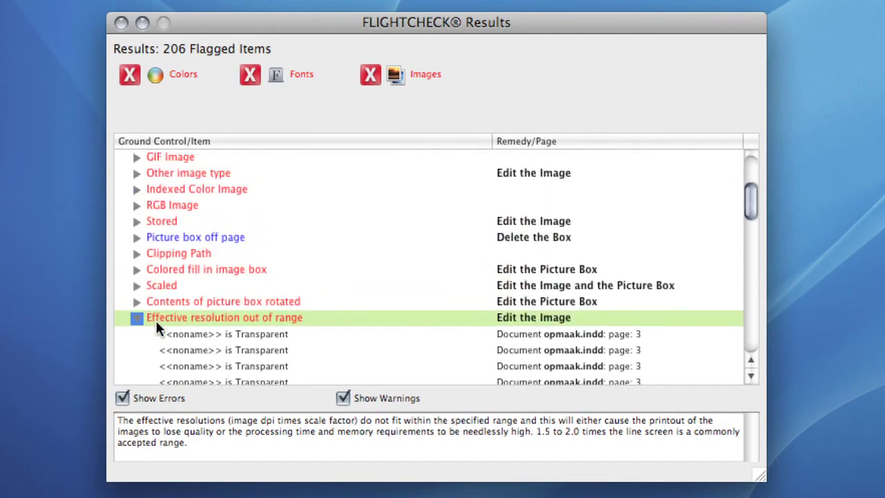
left_click(137, 318)
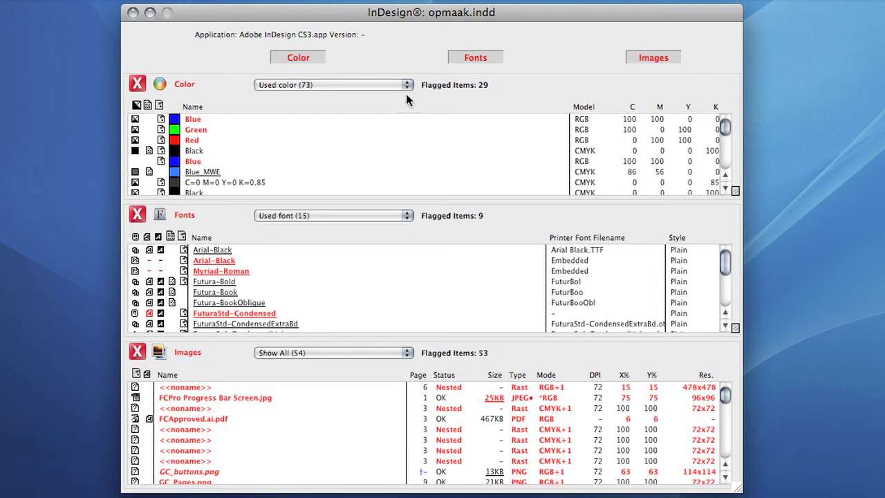
Step: Filter the Color list to Spot color (2), showing Blue_MWE and PANTONE 151 U
left_click(385, 81)
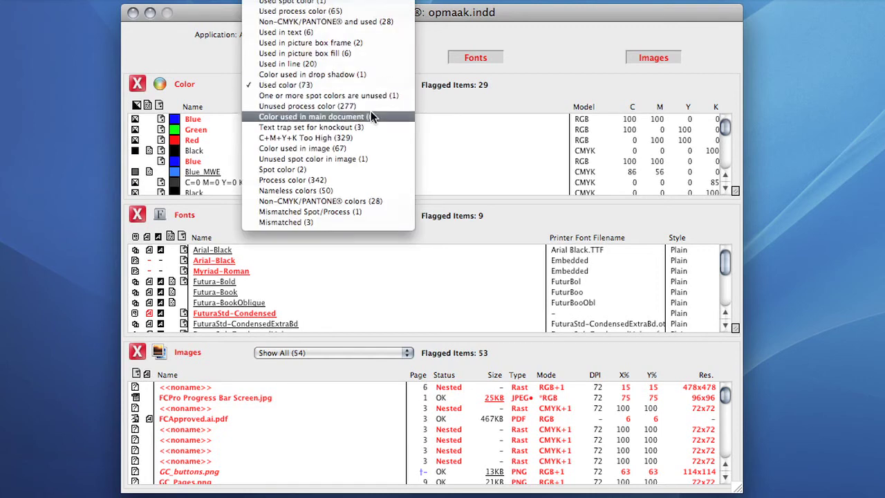
left_click(358, 167)
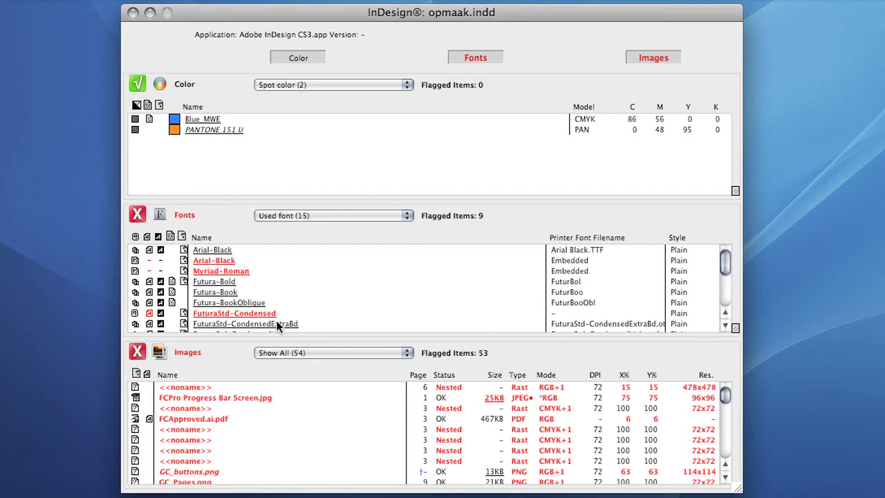
Step: Filter the Fonts list to Missing Font (9)
left_click(336, 217)
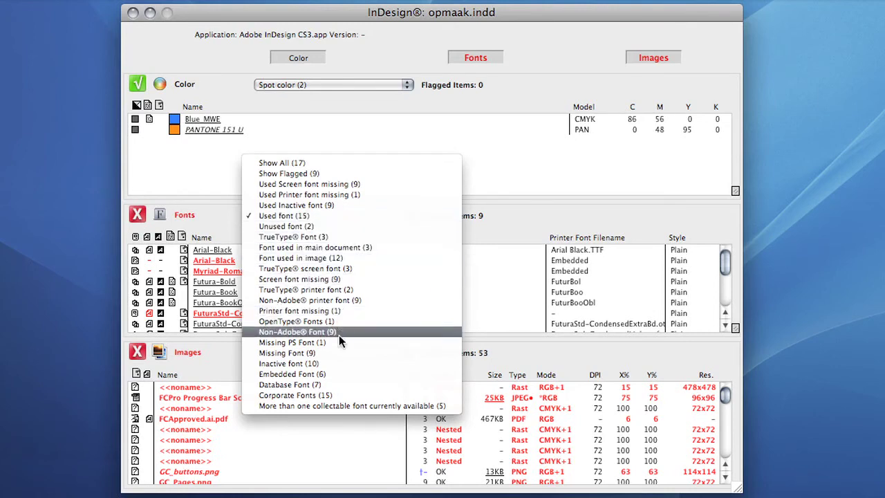
left_click(339, 352)
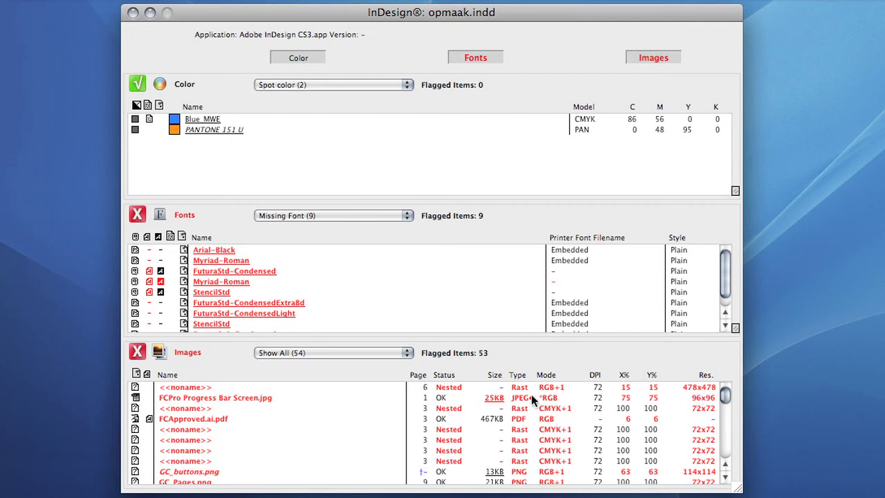
Step: Bring up the help tips for the Page column header and the Images popup
mouse_move(403, 374)
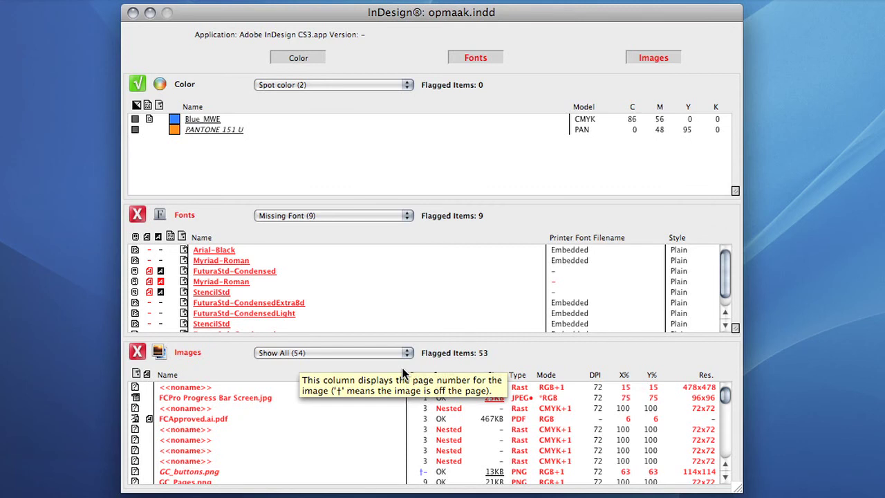
mouse_move(372, 362)
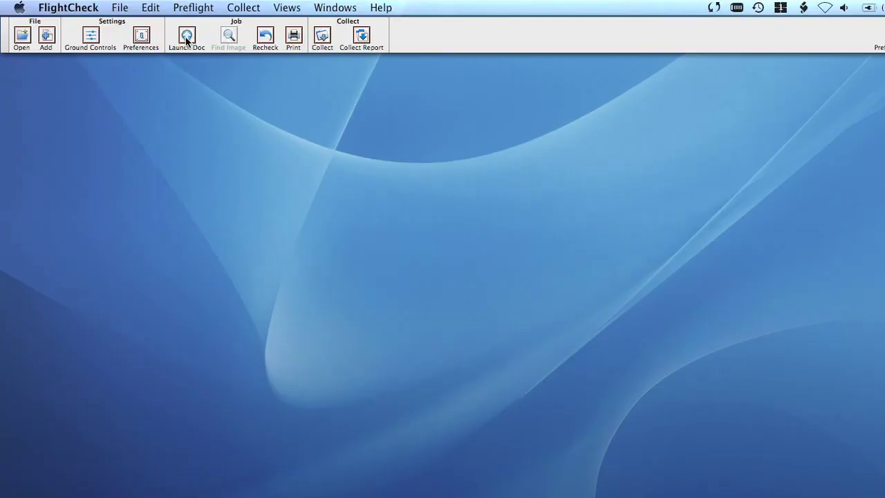
Step: Open opmaak.indd in InDesign with Launch Doc and jump to the pages 2–3 spread
left_click(185, 39)
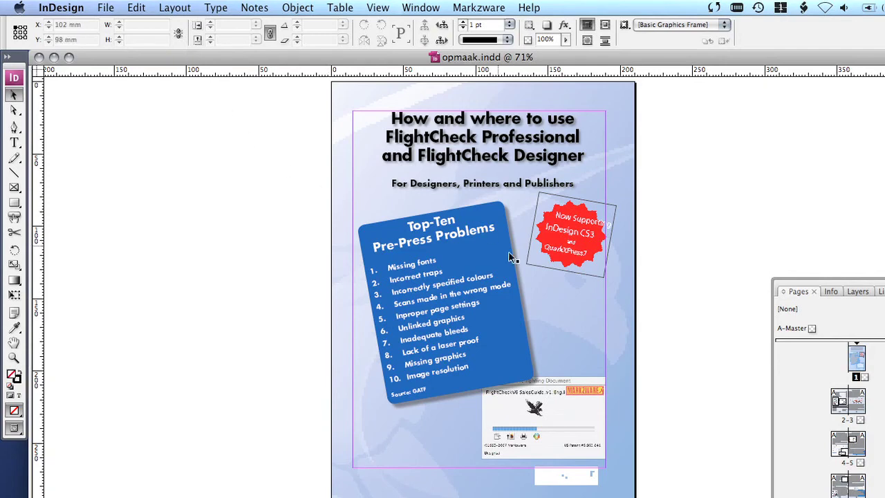
double_click(842, 405)
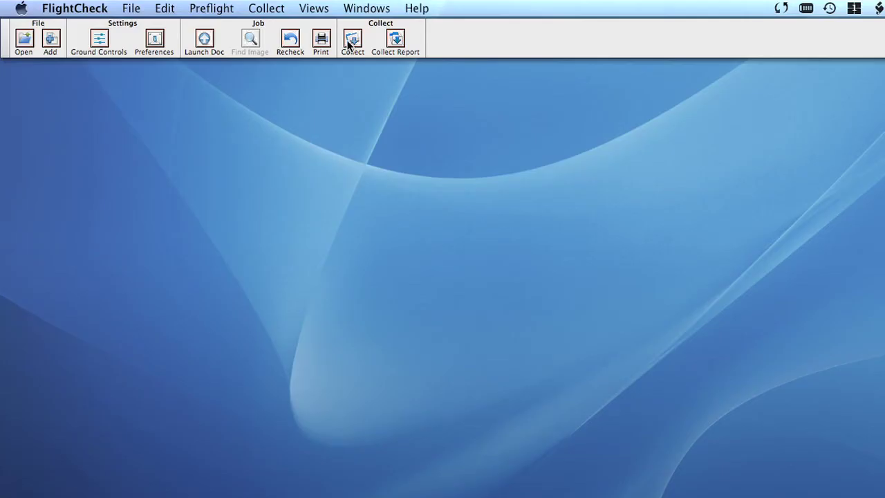
Step: Collect the job's 43 files (31 MB) into a desktop opmaak.indd_f job folder
left_click(669, 77)
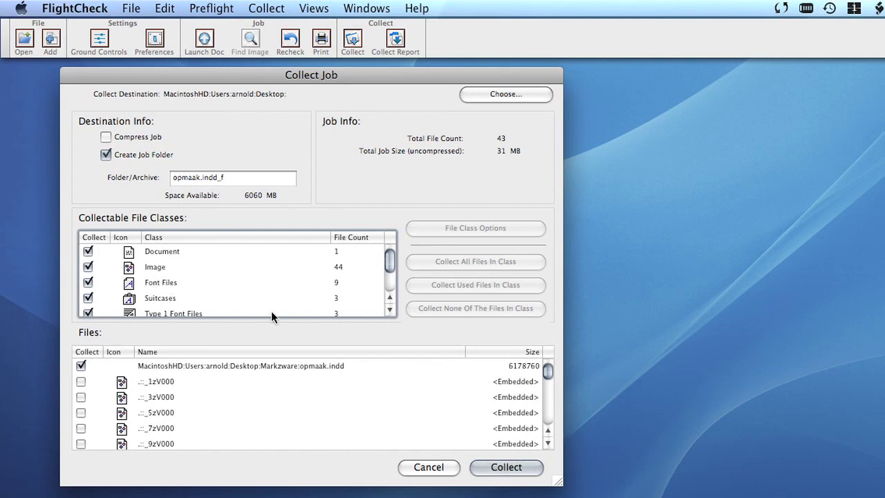
left_click(389, 310)
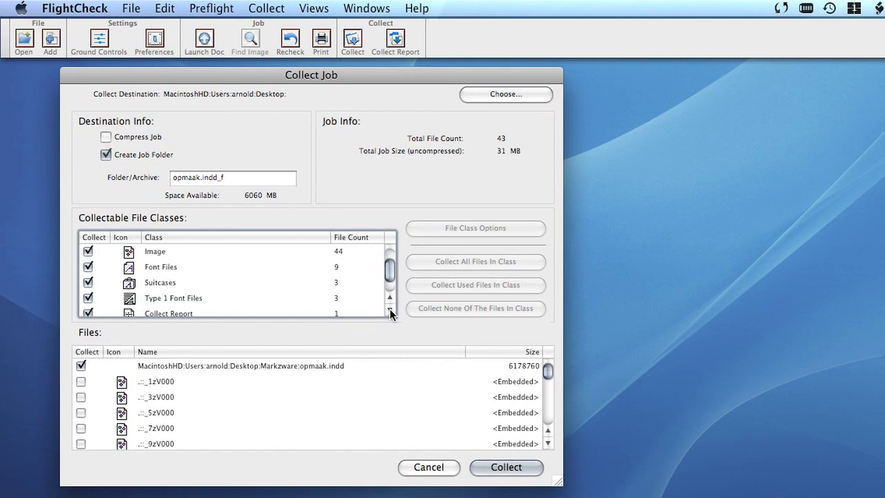
left_click(389, 310)
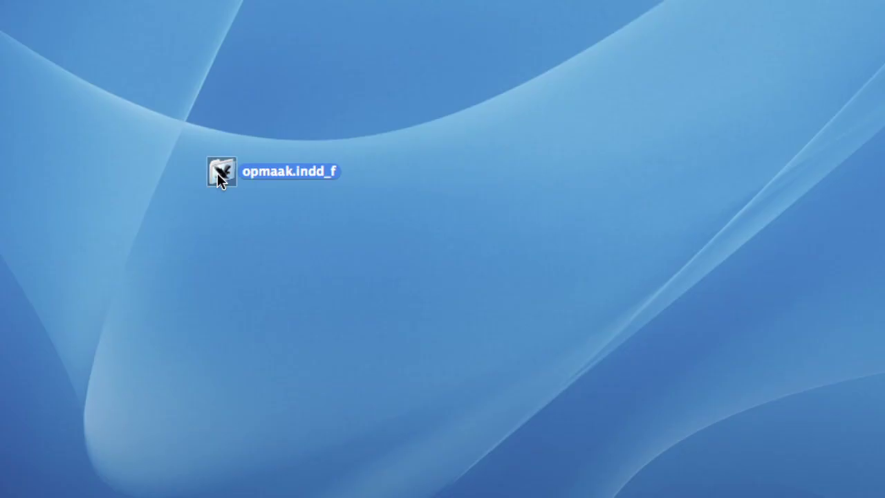
Step: Open the opmaak.indd_f folder and expand its Fonts and Images folders to inspect the collected files
double_click(218, 173)
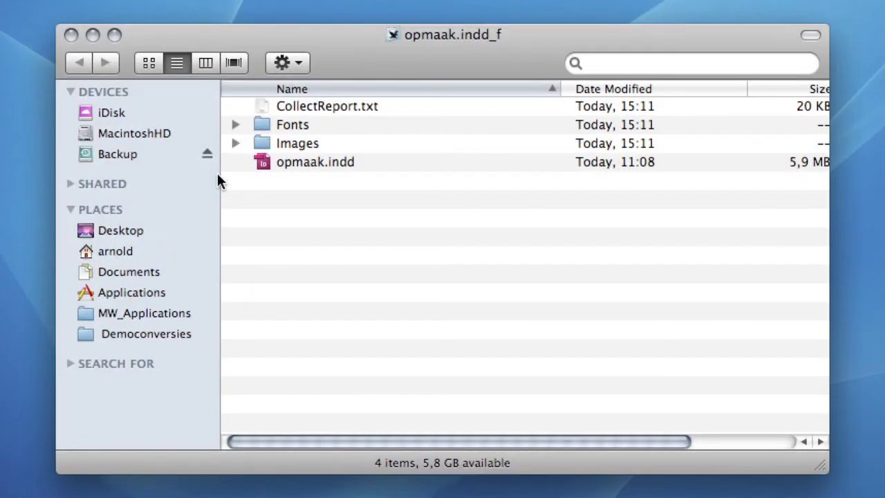
left_click(235, 124)
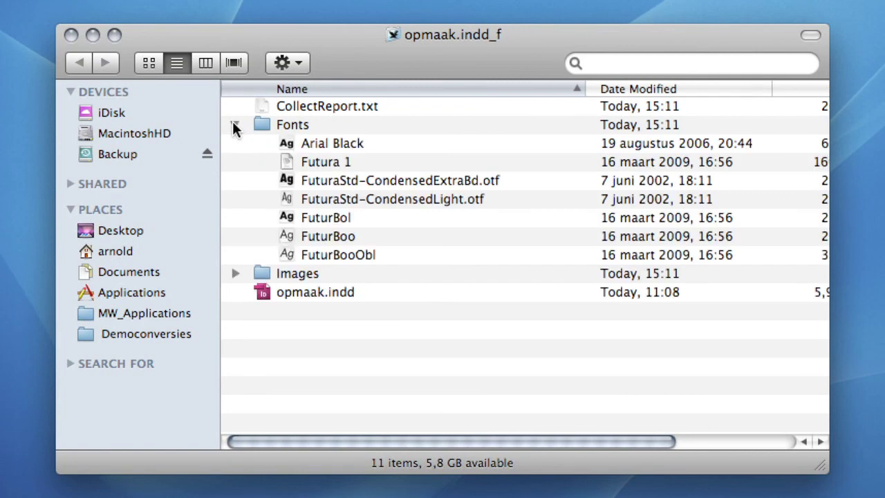
left_click(235, 124)
left_click(235, 143)
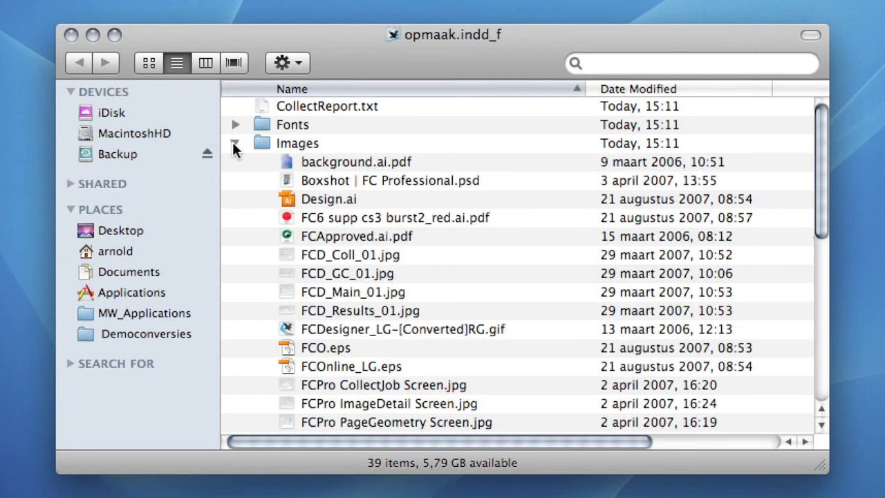